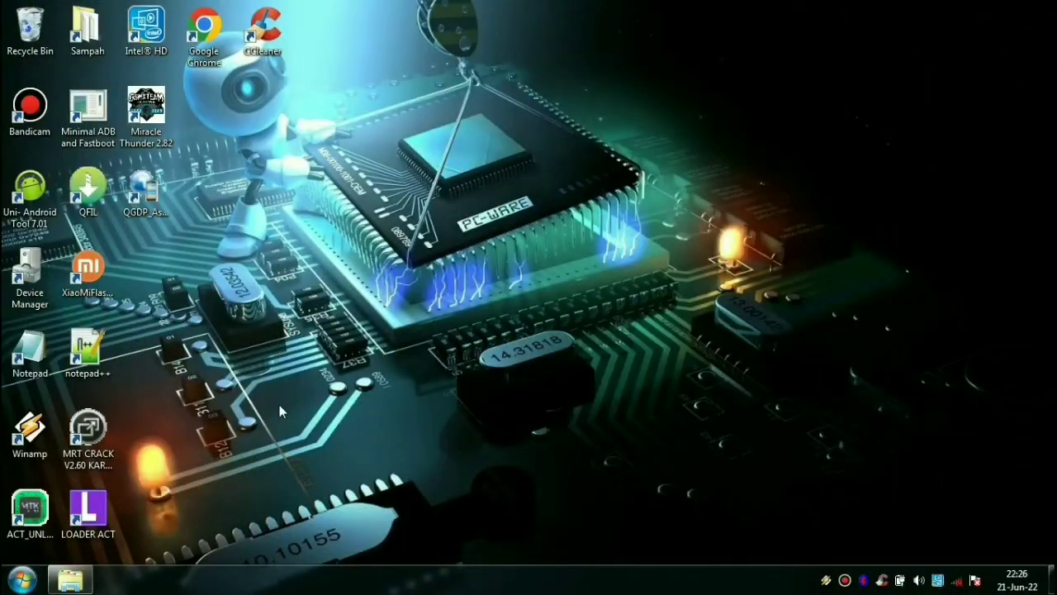
Bring up the Downloads folder and examine the tiffany_global_images 7z archive, its extraction options and the matching extracted folder
click(70, 580)
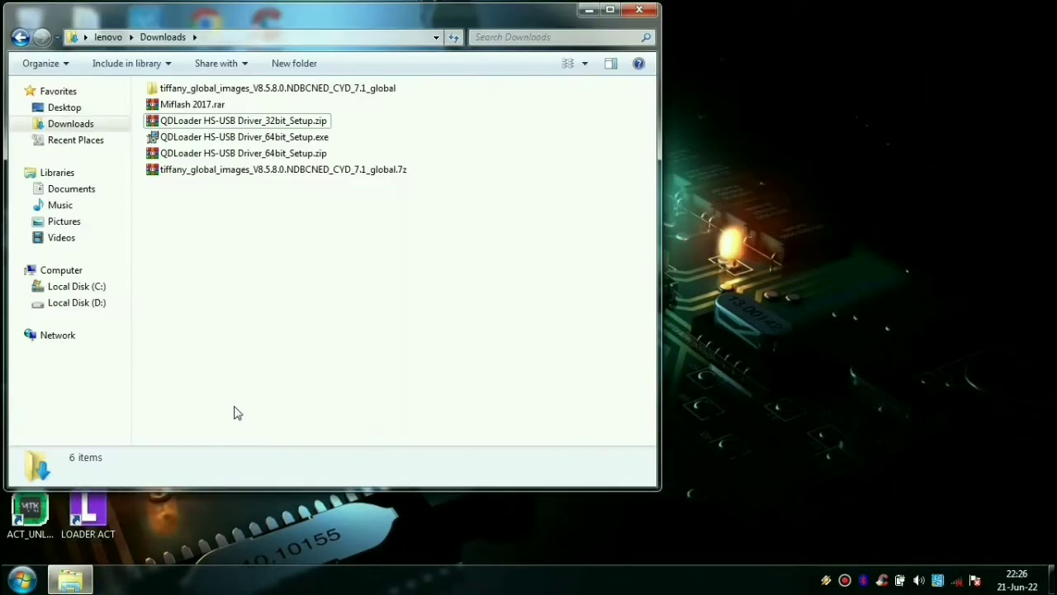
click(221, 172)
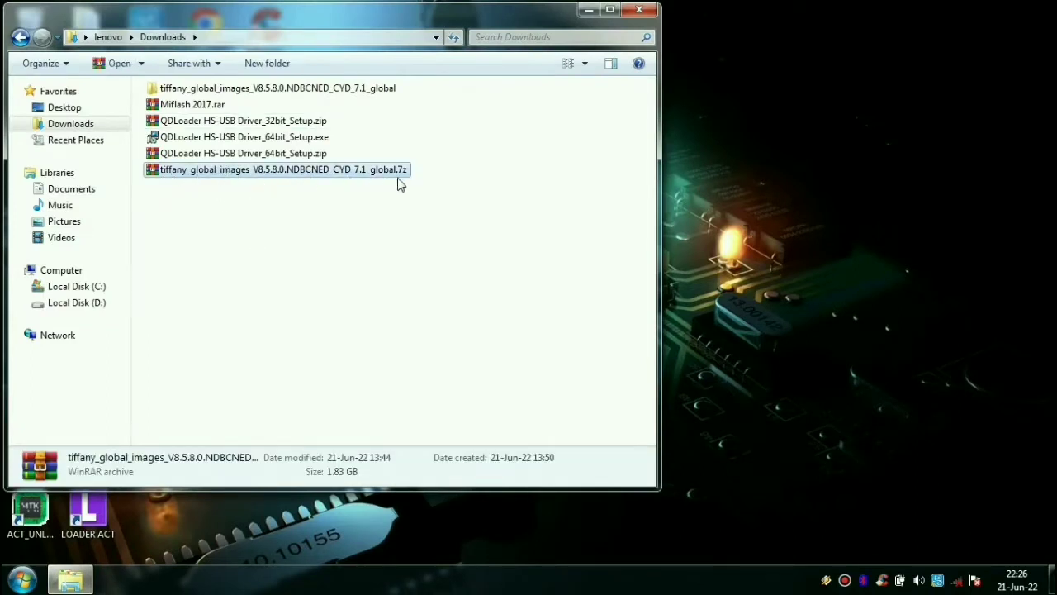
right_click(246, 175)
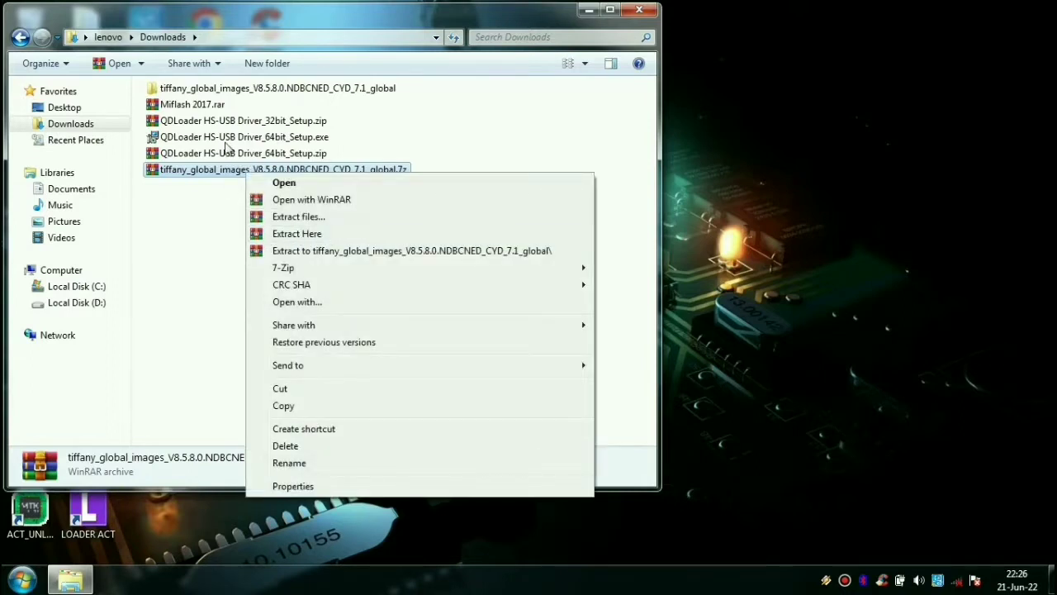
click(149, 91)
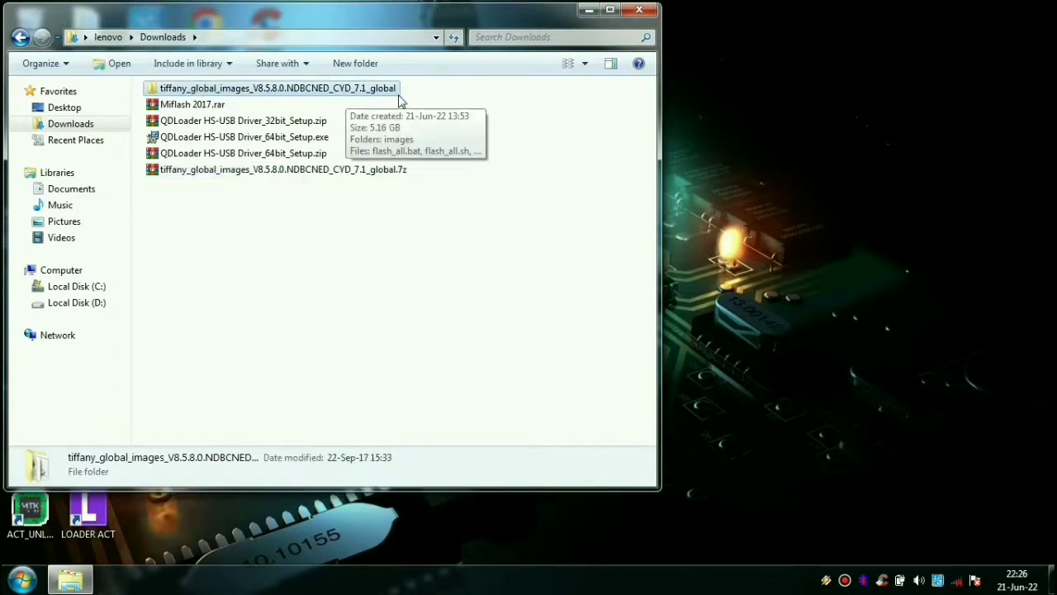
Open the images folder inside the extracted tiffany_global_images folder and look through its firmware files
double_click(229, 88)
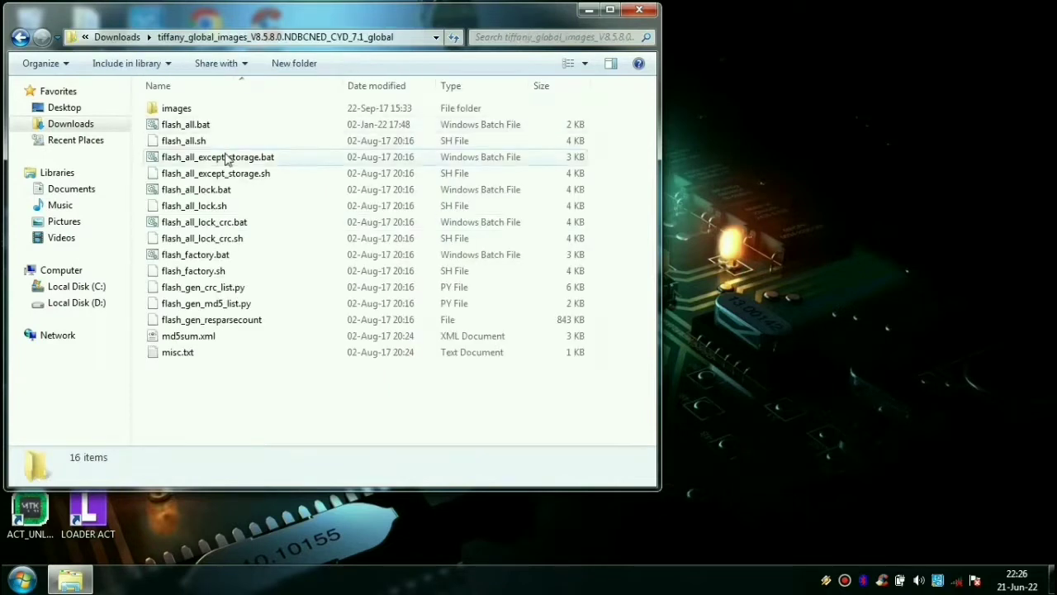
double_click(184, 111)
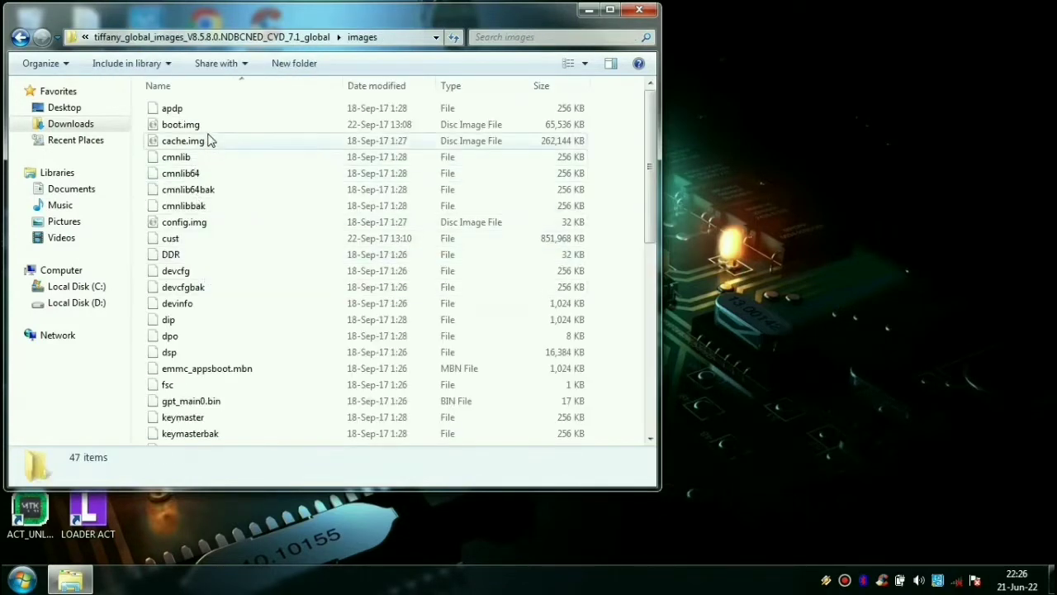
click(211, 110)
scroll(237, 260, down, 4)
scroll(237, 259, down, 5)
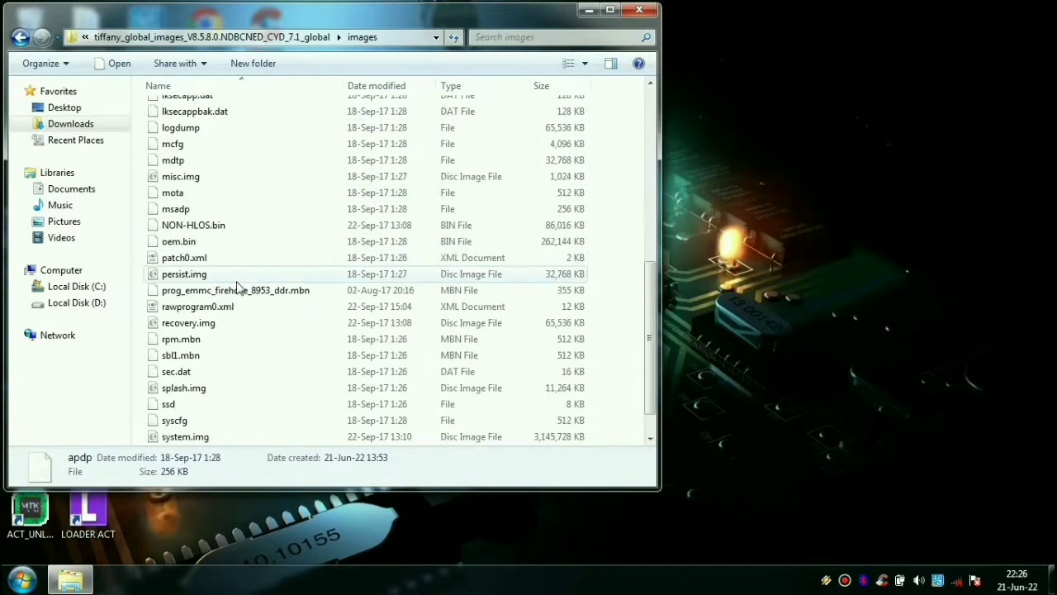
scroll(231, 300, up, 1)
scroll(231, 297, up, 8)
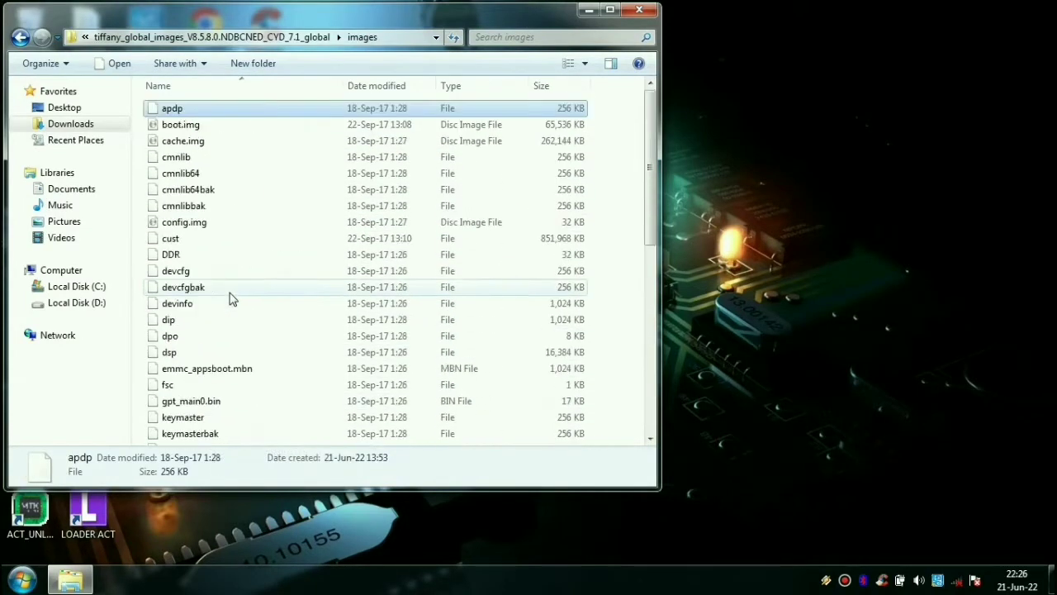
Return to the Downloads folder and point out the tiffany_global_images_V8.5.8.0.NDBCNED_CYD_7.1_global.7z archive
click(20, 37)
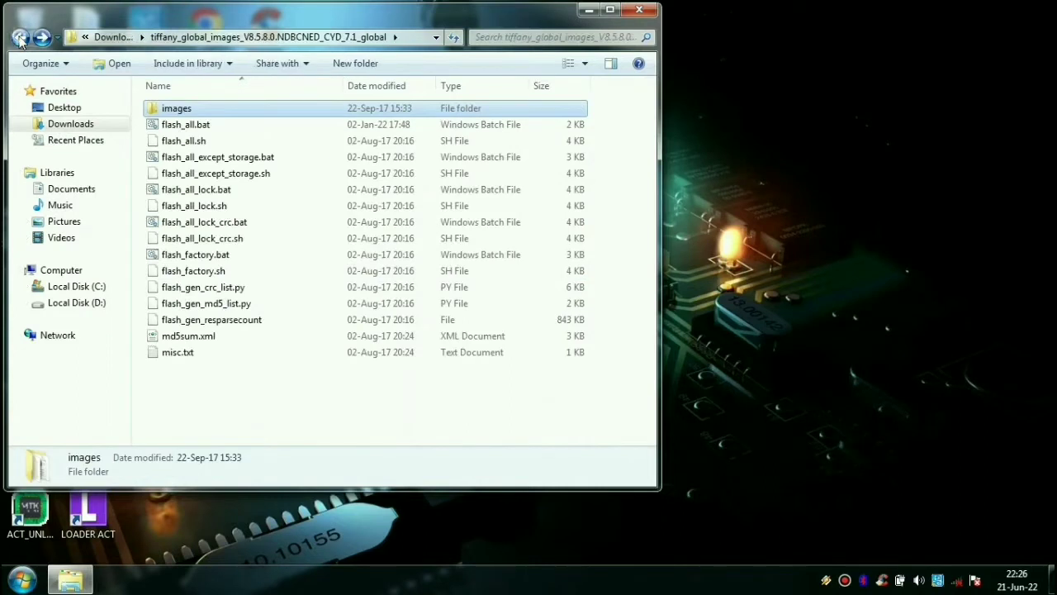
click(20, 37)
click(202, 201)
click(224, 171)
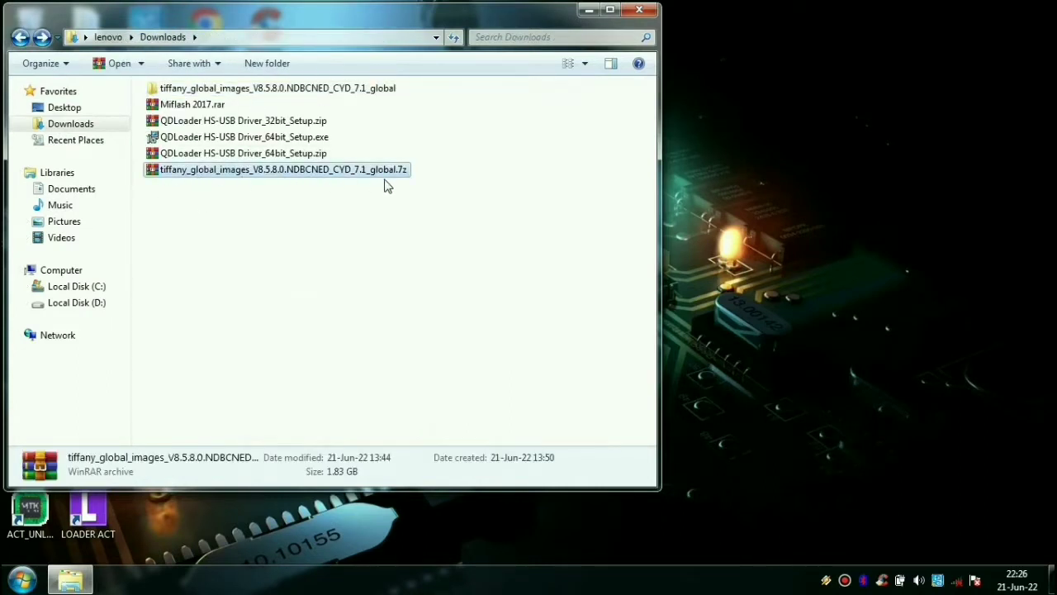
click(280, 208)
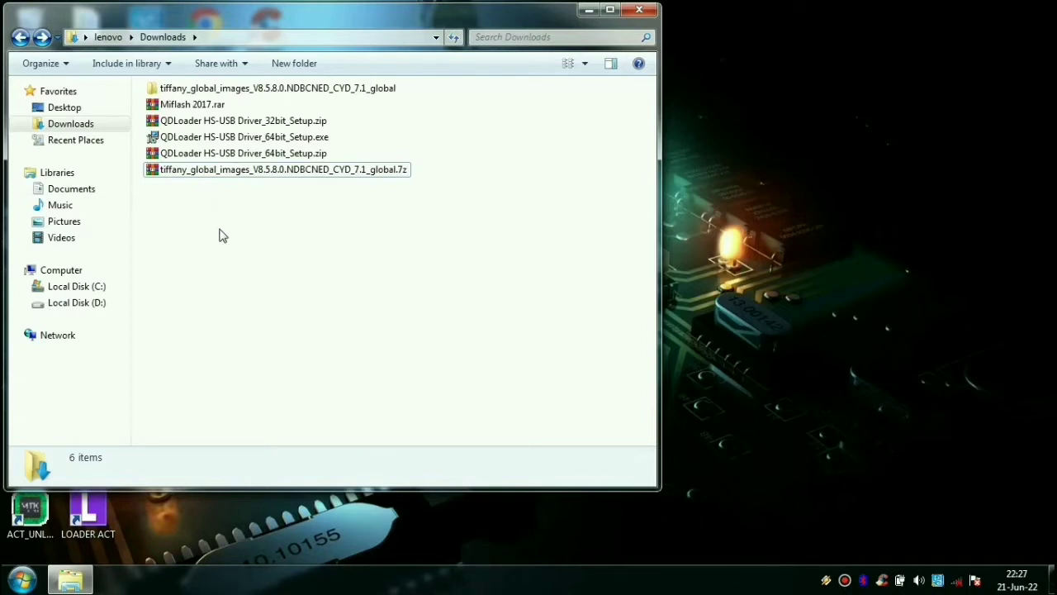
Examine the 64-bit QDLoader HS-USB driver ZIP and its setup executable in Downloads
click(239, 153)
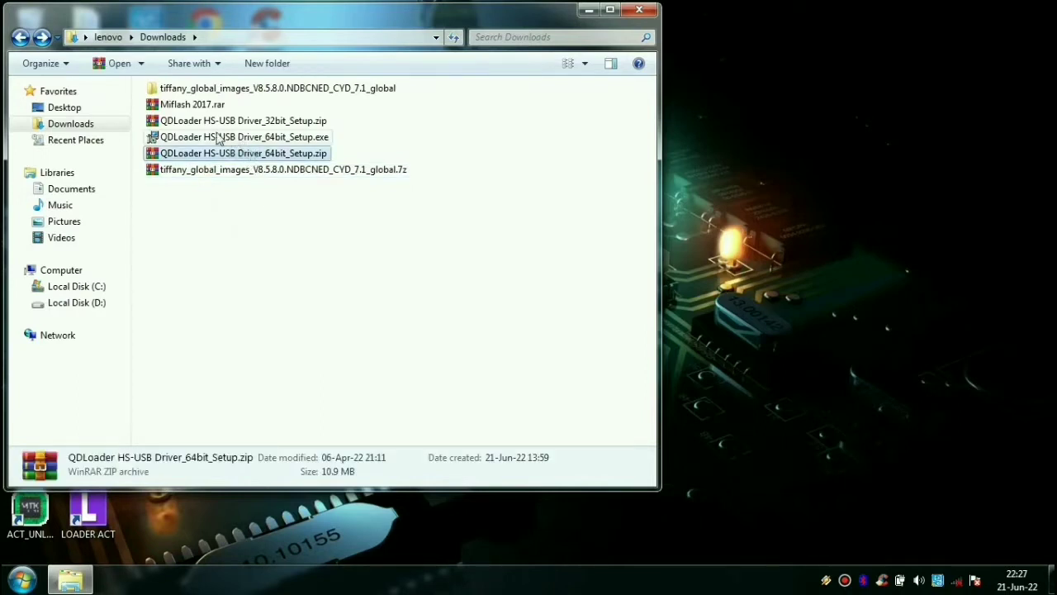
click(213, 137)
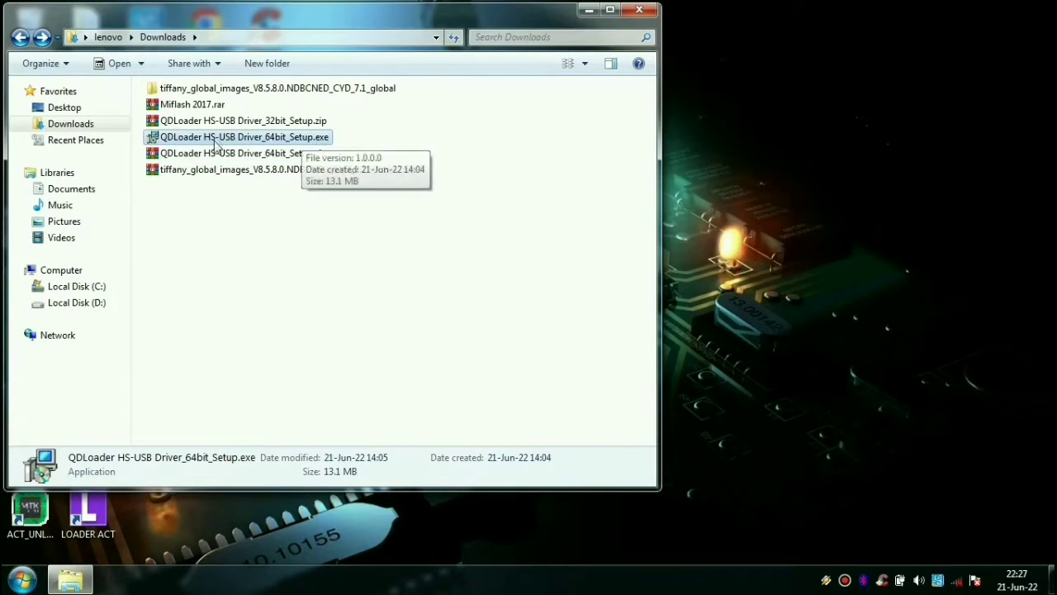
click(218, 256)
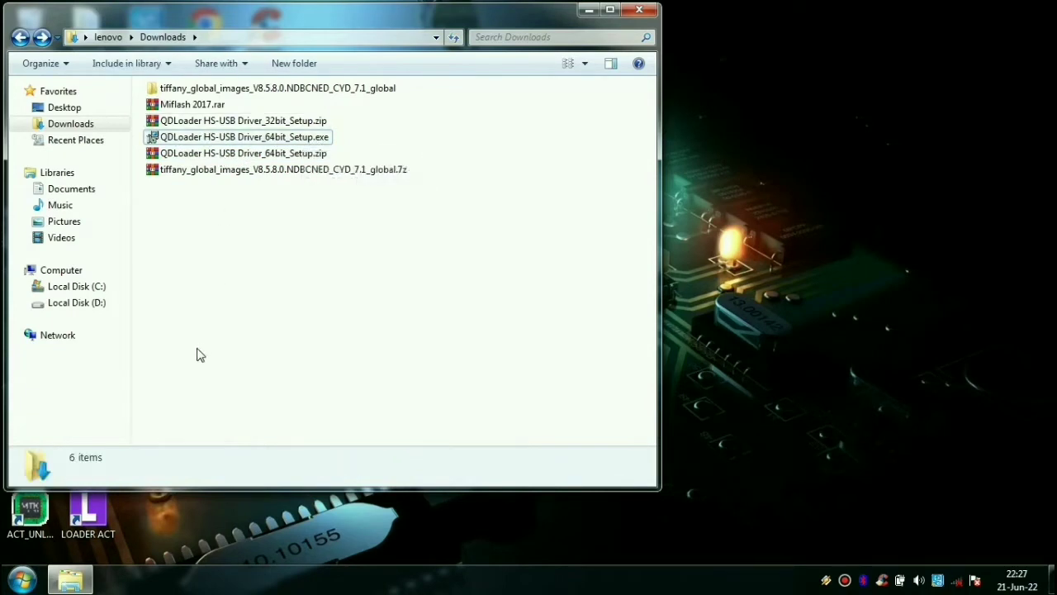
View the computer's system properties to check the Windows system type, and close the window
click(20, 578)
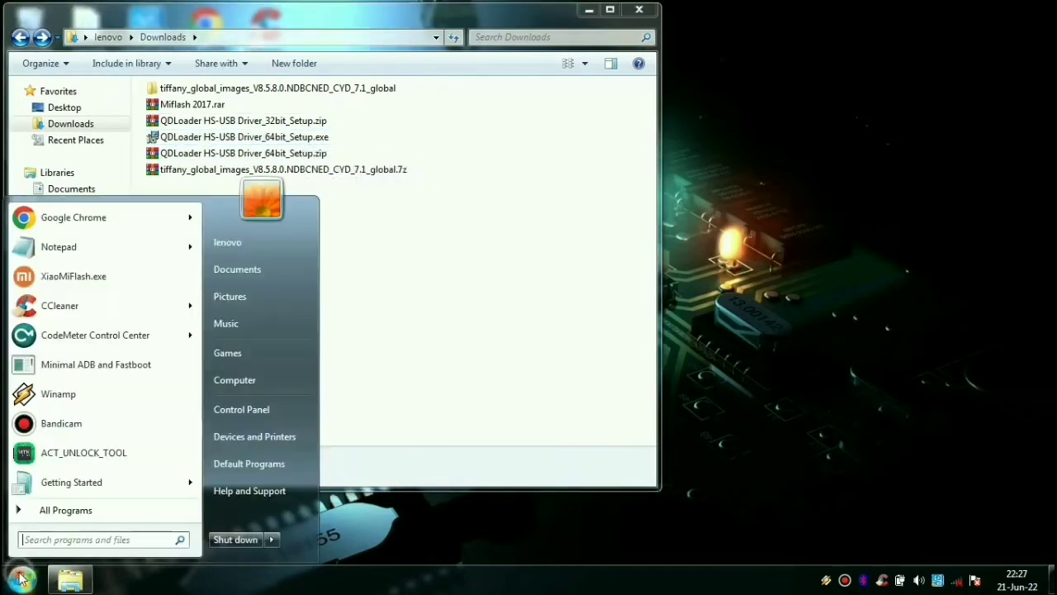
right_click(237, 388)
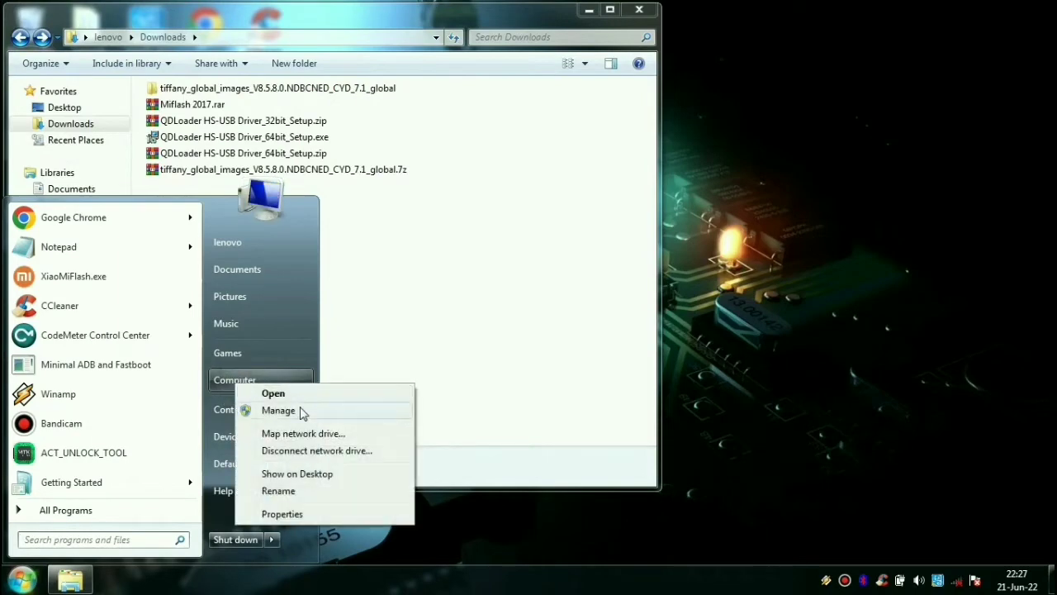
click(283, 513)
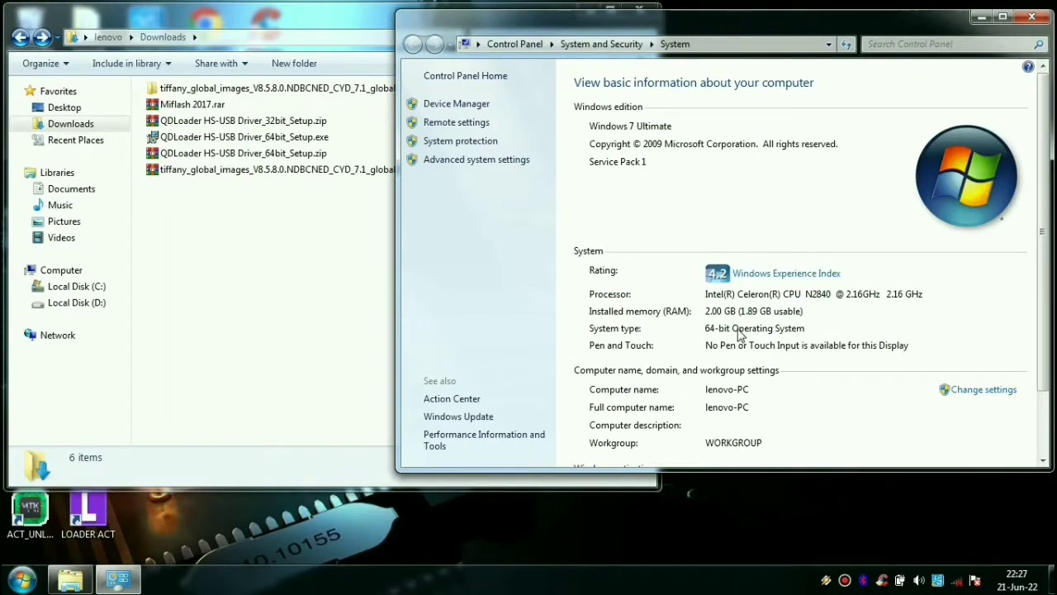
click(1034, 16)
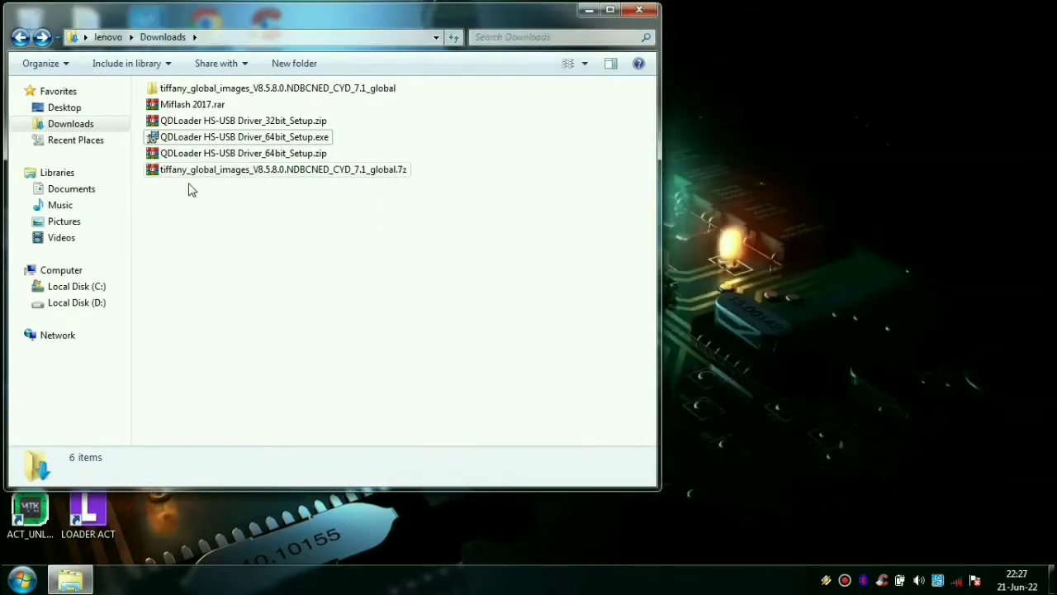
Compare the 32-bit QDLoader driver archive with the 64-bit driver setup executable
click(230, 124)
click(211, 137)
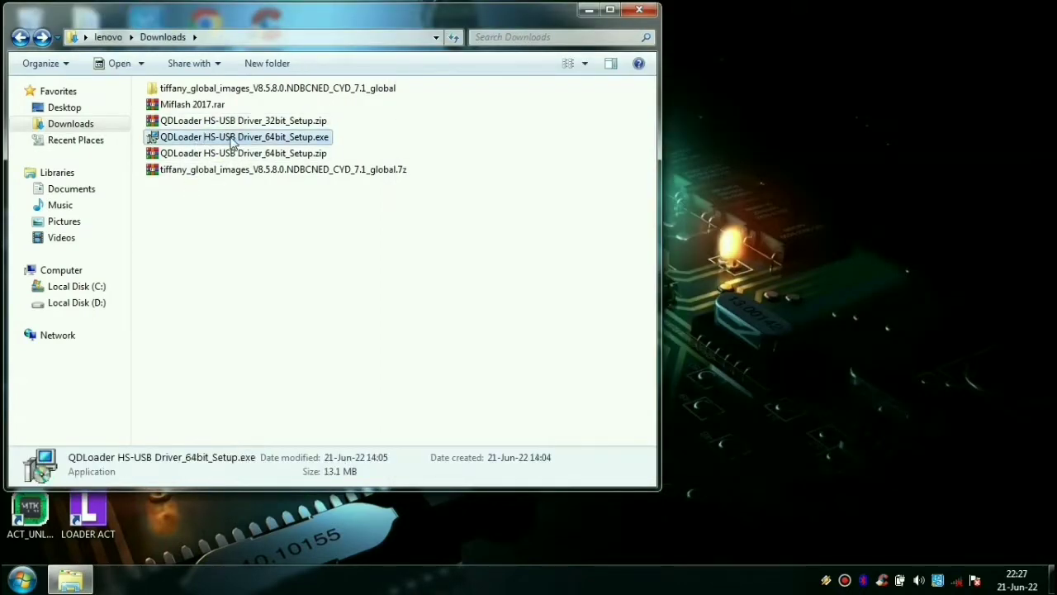
click(246, 123)
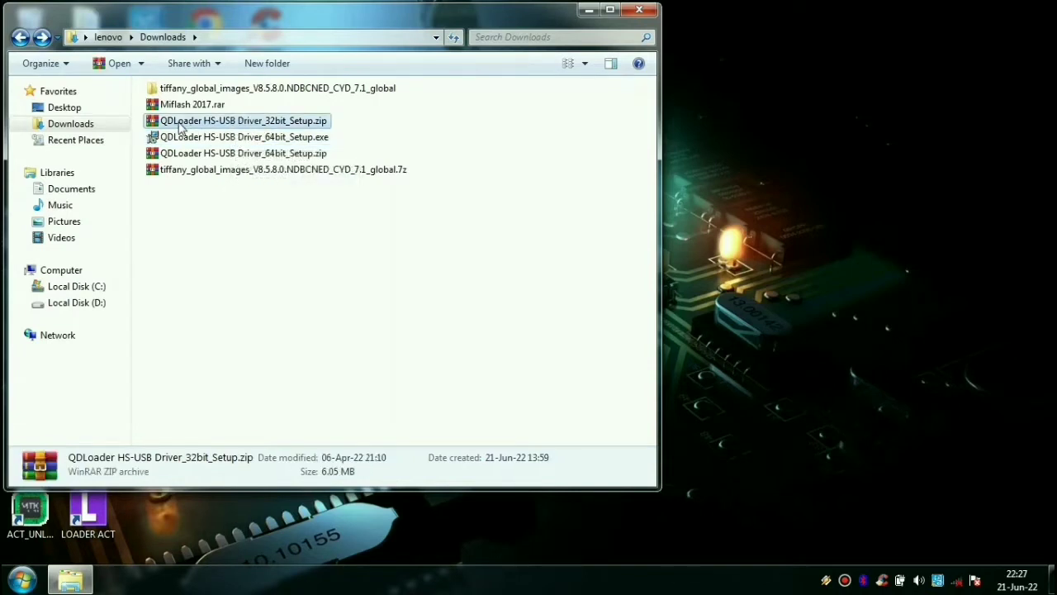
click(233, 140)
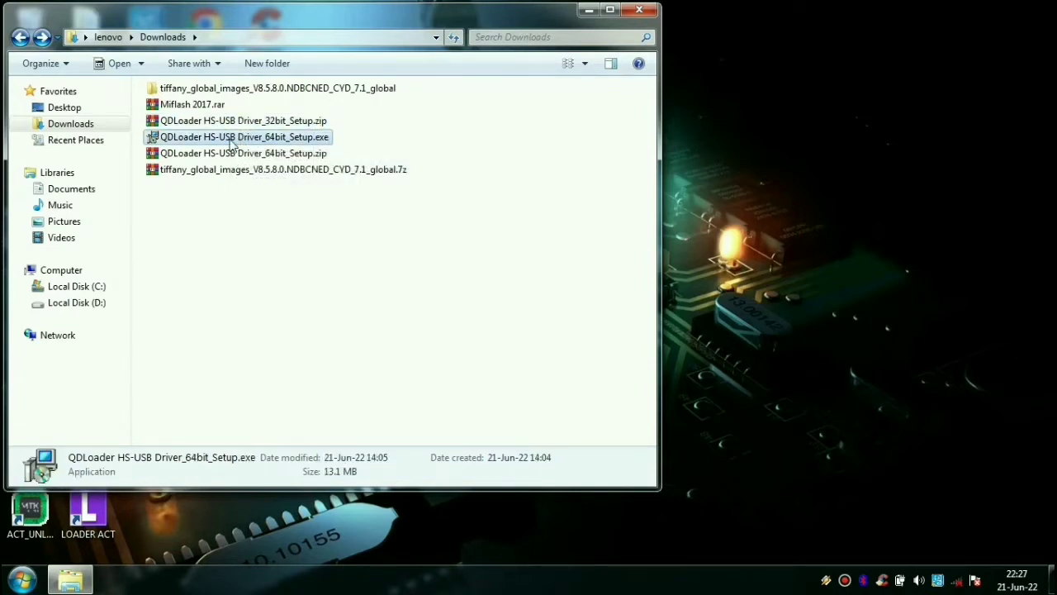
click(249, 289)
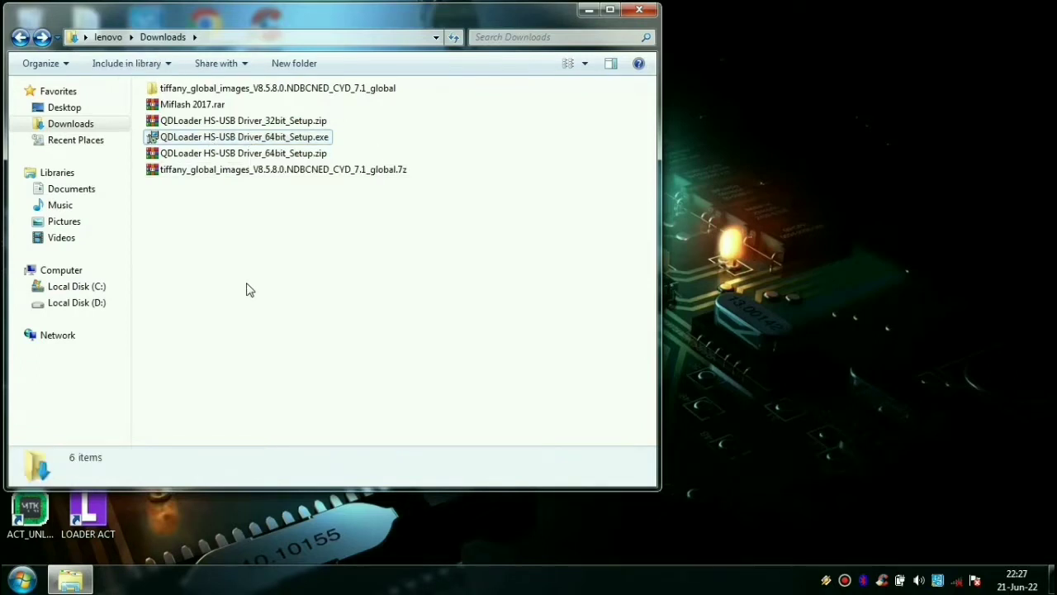
Extract Miflash 2017.rar into the Downloads folder and refresh the file list
click(196, 108)
right_click(197, 108)
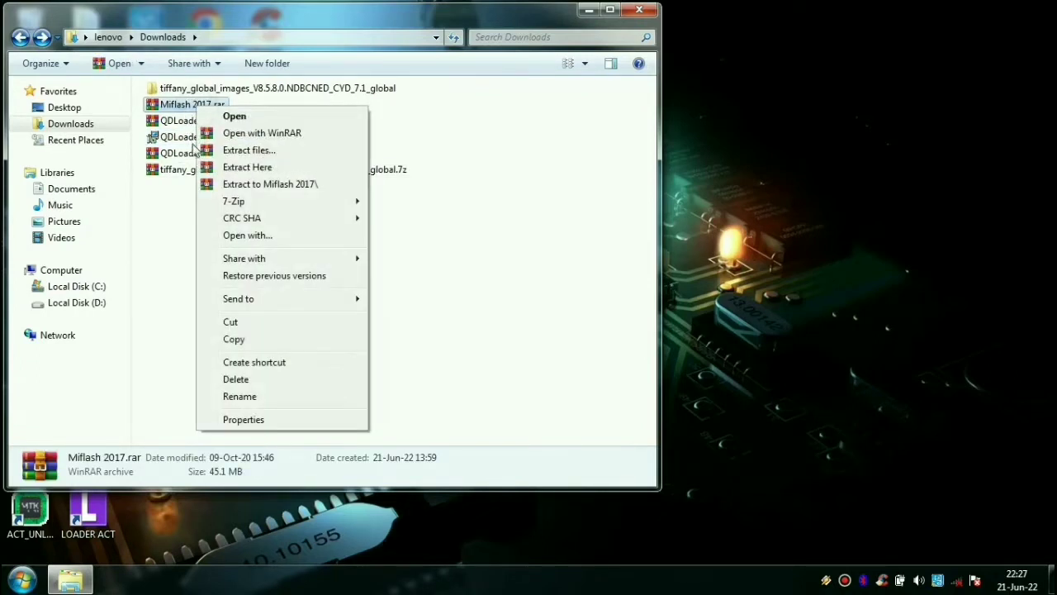
click(278, 169)
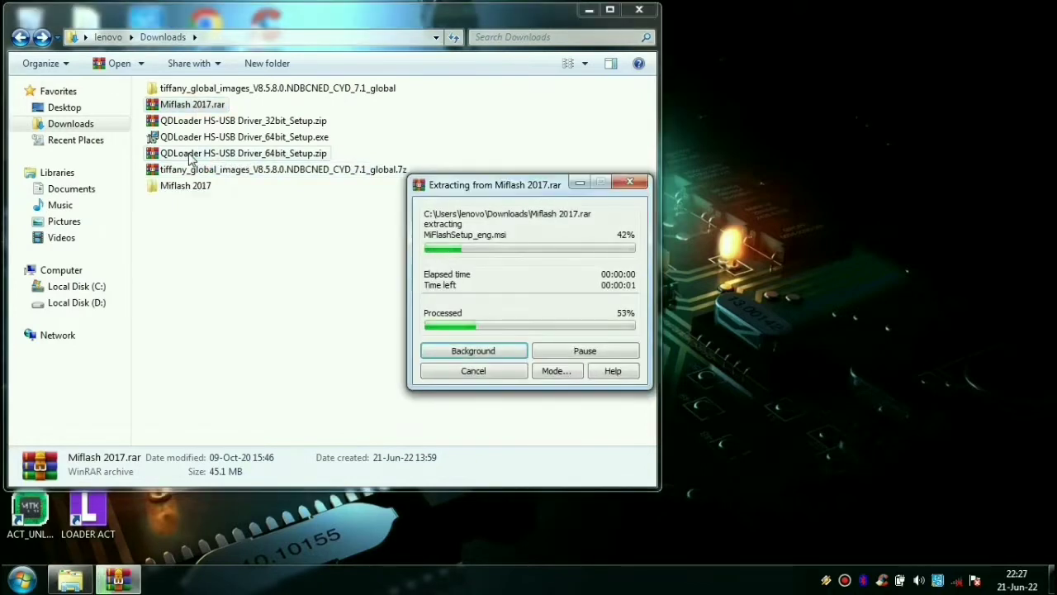
right_click(201, 271)
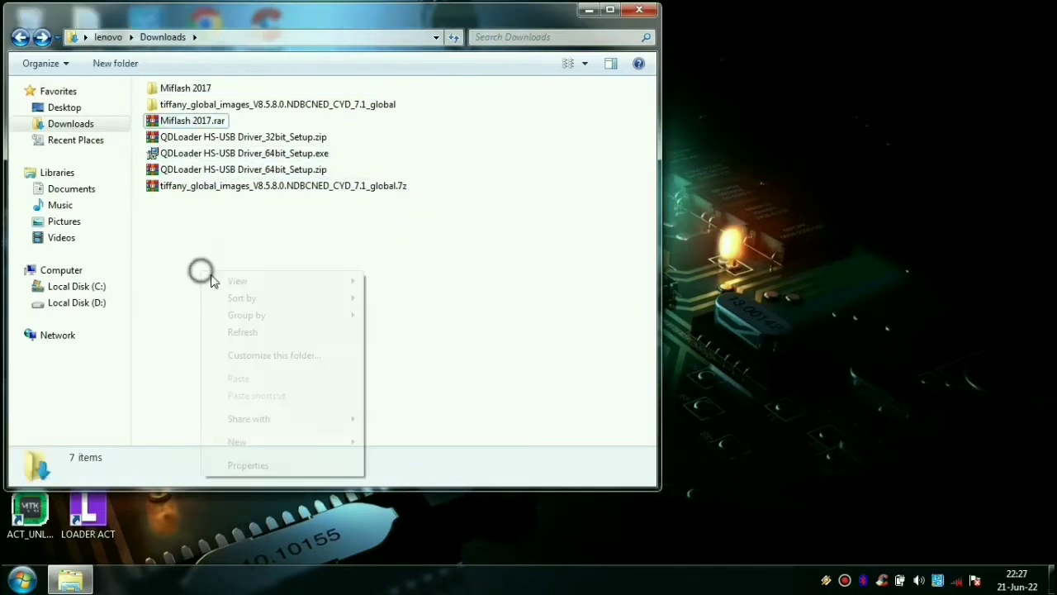
click(270, 334)
Open the extracted Miflash 2017 folder and select MiFlashSetup_eng.msi
click(185, 91)
double_click(187, 93)
click(180, 91)
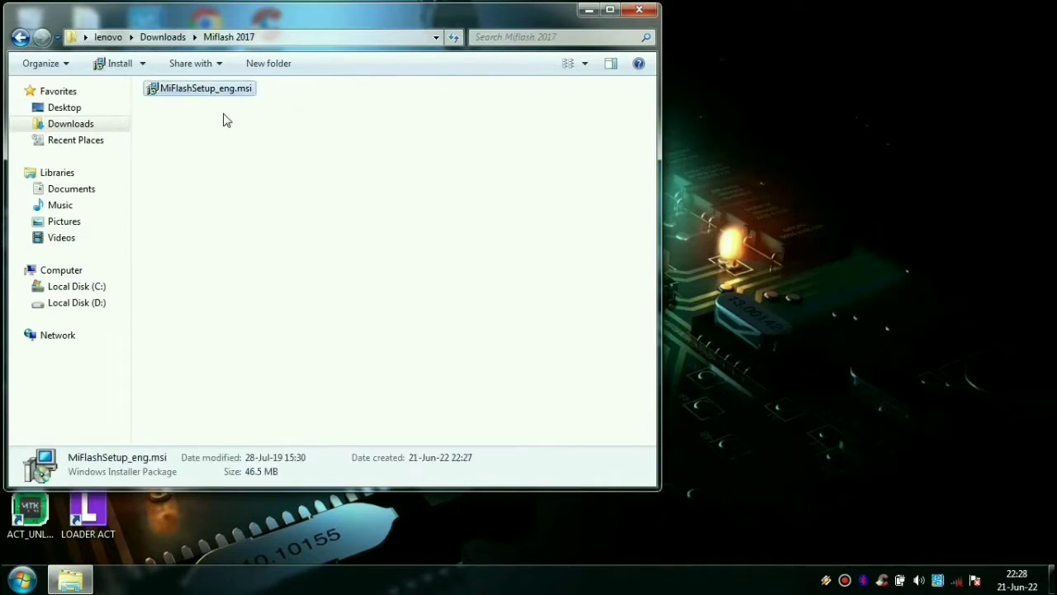
Check the desktop for the XiaoMiFlash shortcut, return the file window to Downloads and minimize it
click(589, 10)
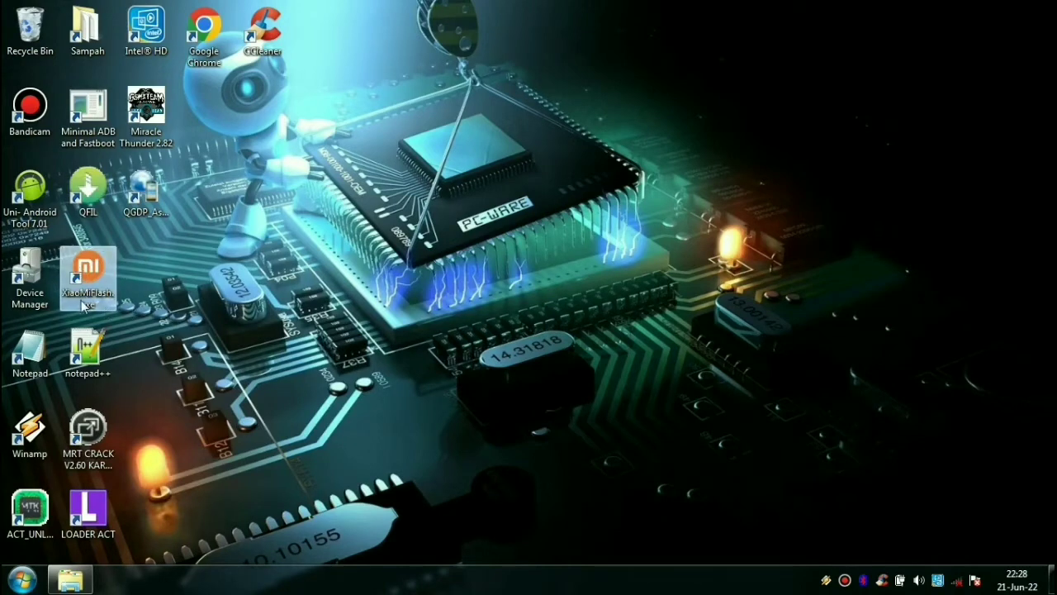
click(70, 579)
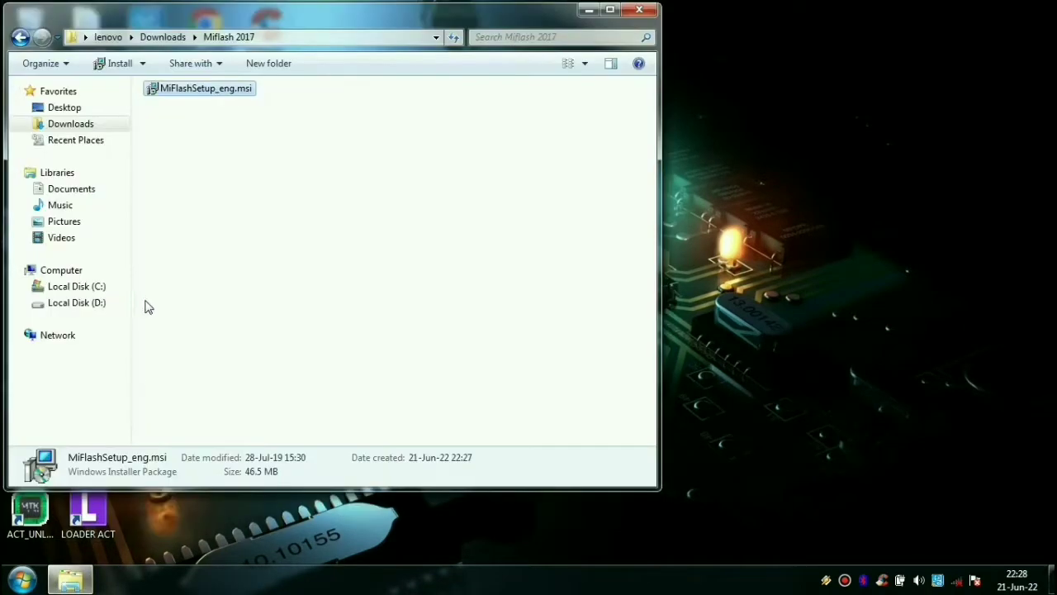
click(20, 36)
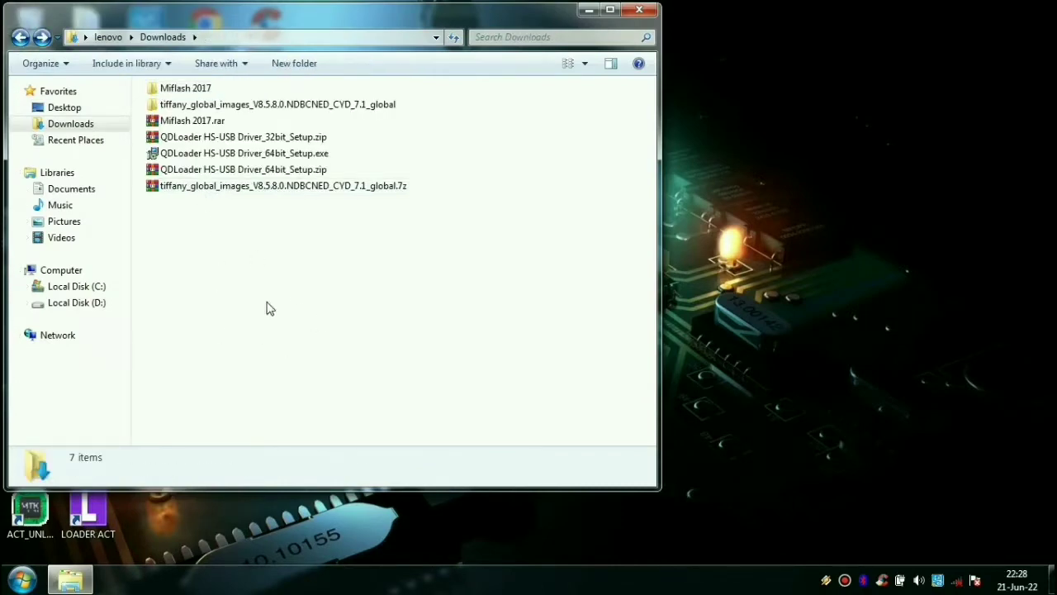
click(589, 10)
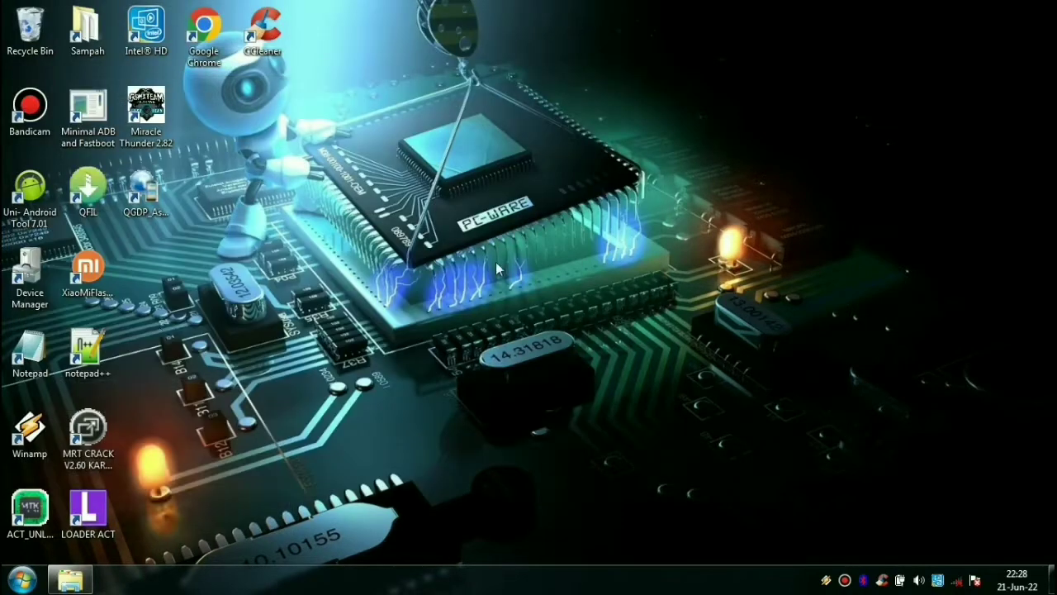
Launch XiaoMiFlash from the desktop and clear the existing whyred firmware path
click(95, 260)
double_click(91, 282)
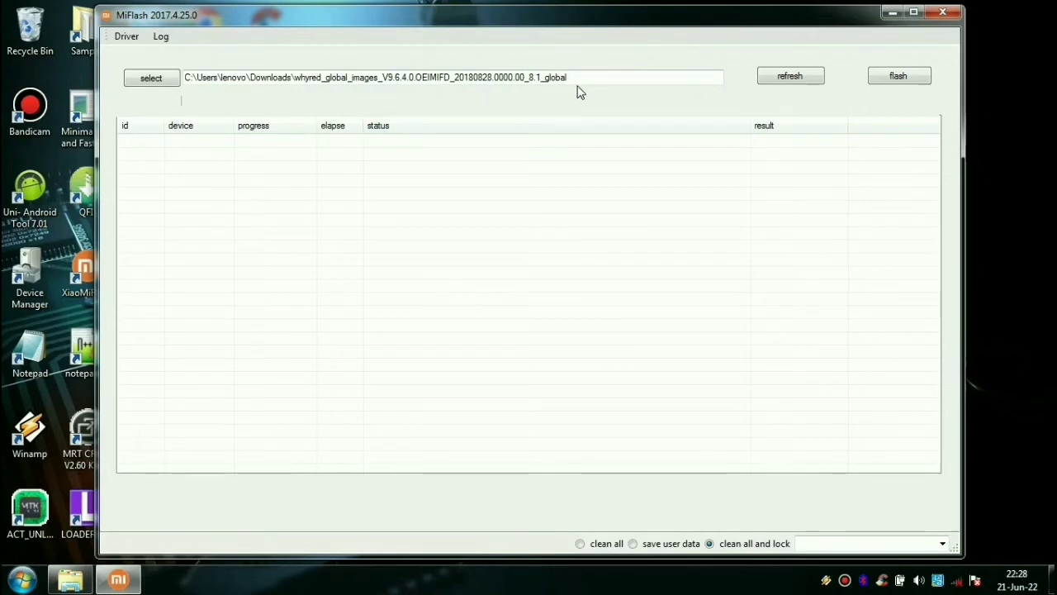
drag(585, 77, 188, 76)
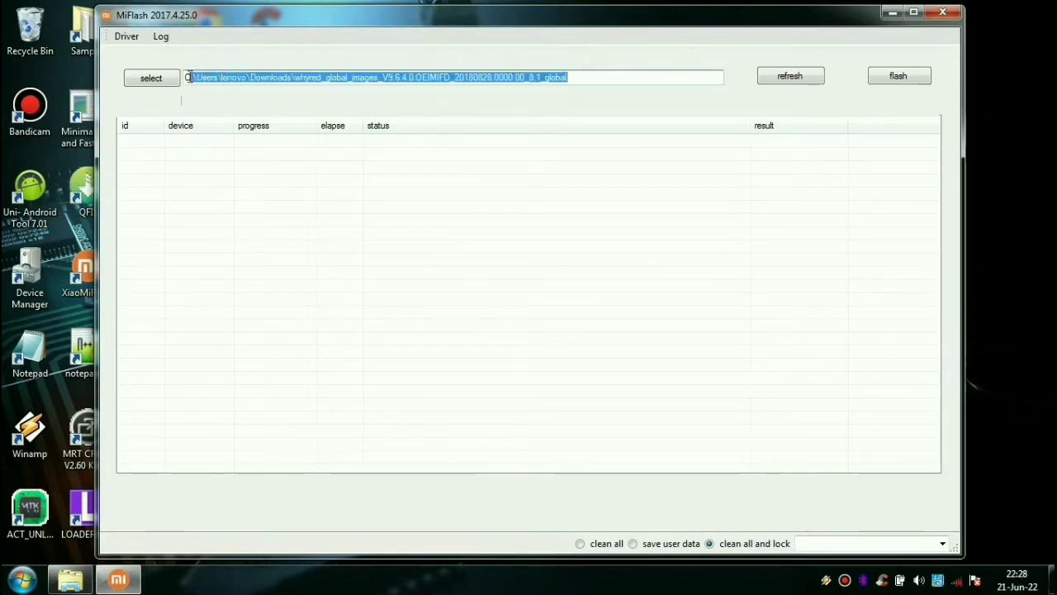
key(BackSpace)
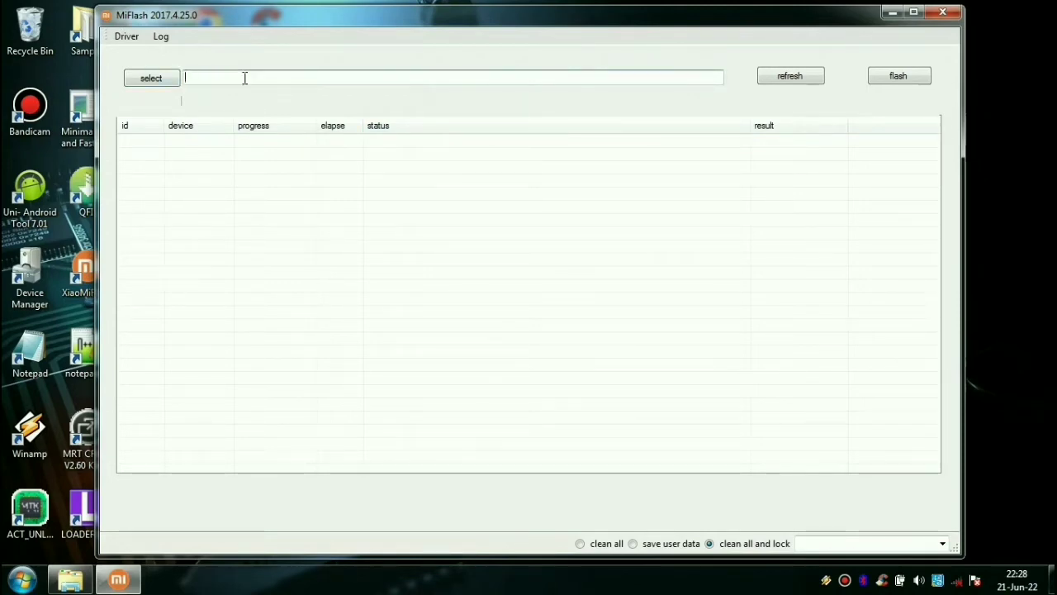
Load the tiffany_global_images_V8.5.8.0.NDBCNED_CYD_7.1_global folder from Downloads as the firmware path
drag(557, 23, 470, 20)
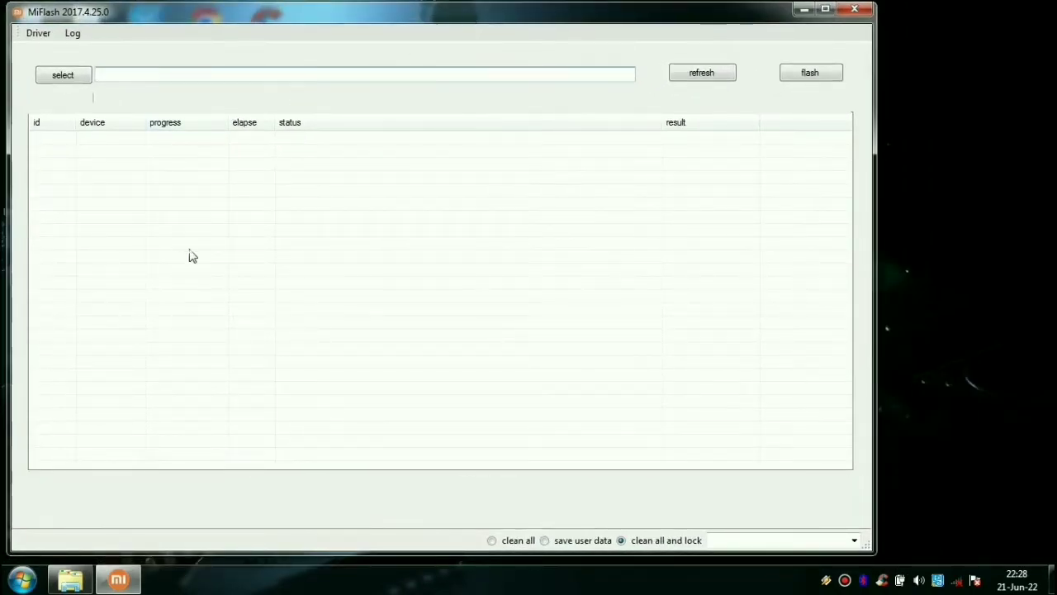
click(55, 76)
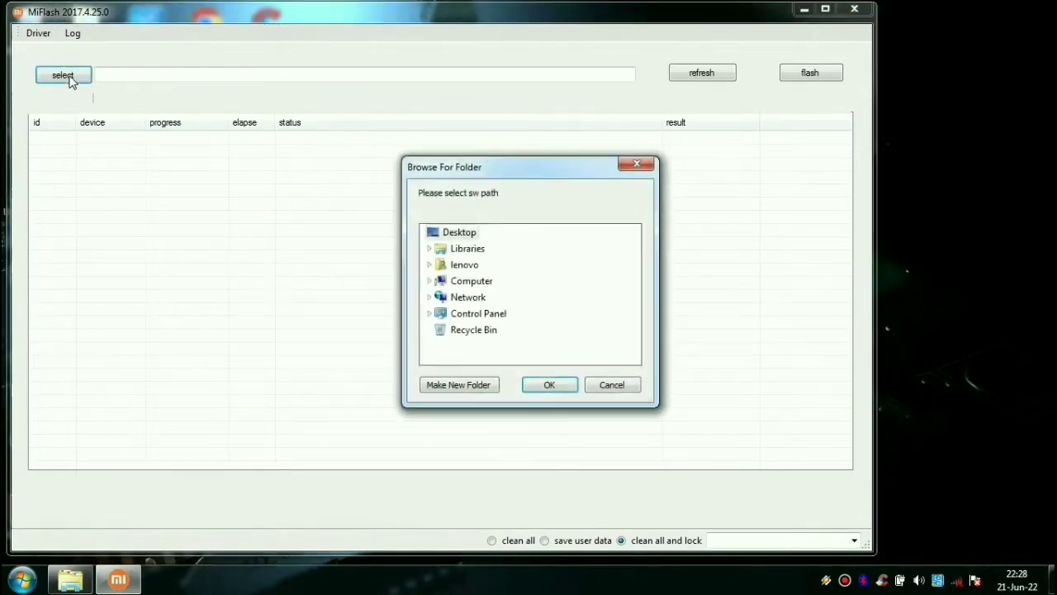
click(429, 265)
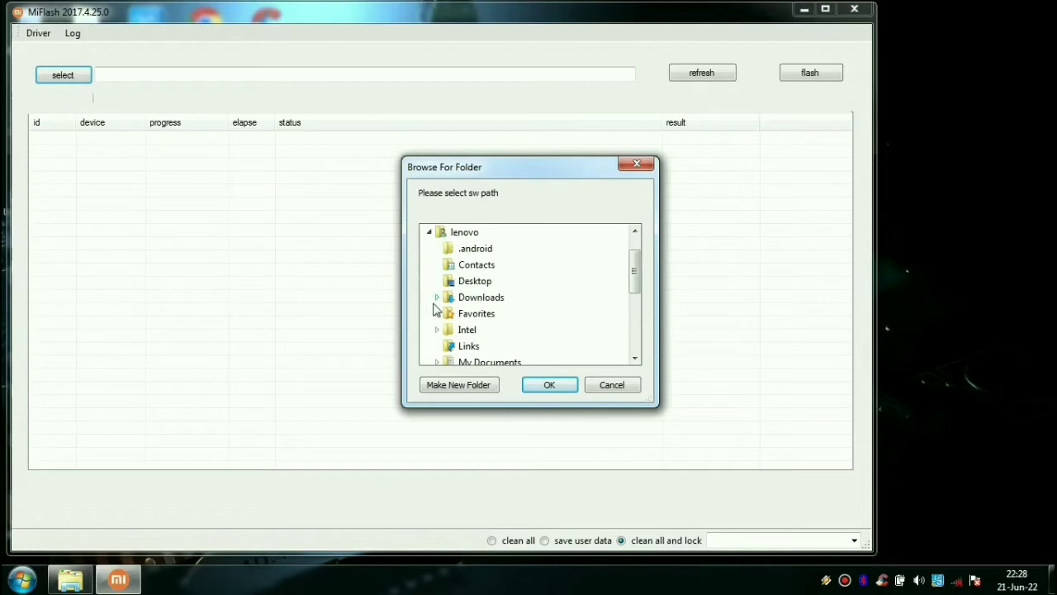
click(437, 298)
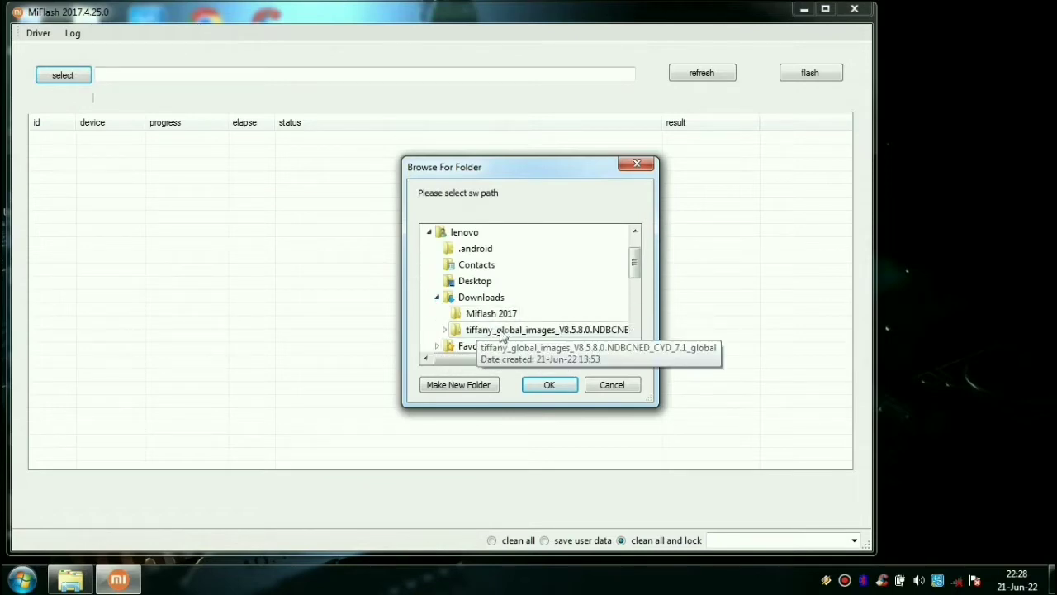
double_click(464, 331)
drag(506, 359, 486, 358)
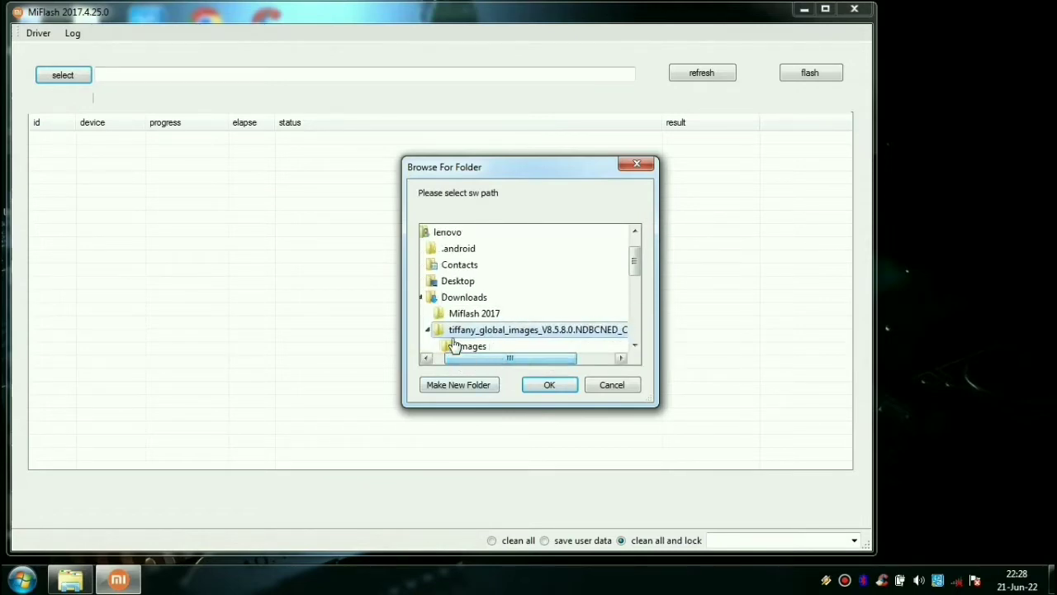
click(550, 385)
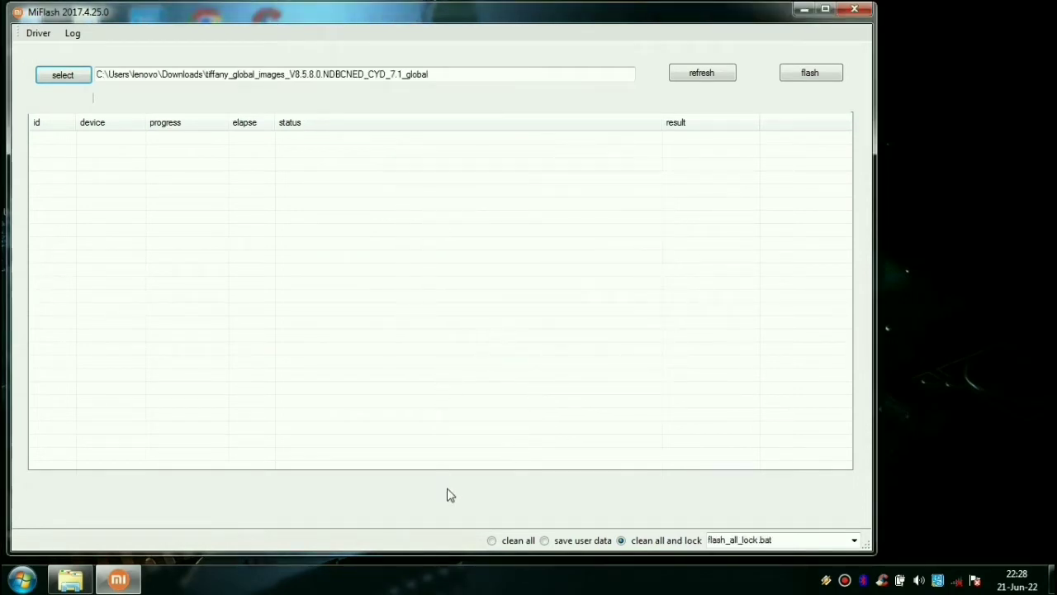
Set the flash mode to clean all, and narrow and minimize the MiFlash window
click(494, 541)
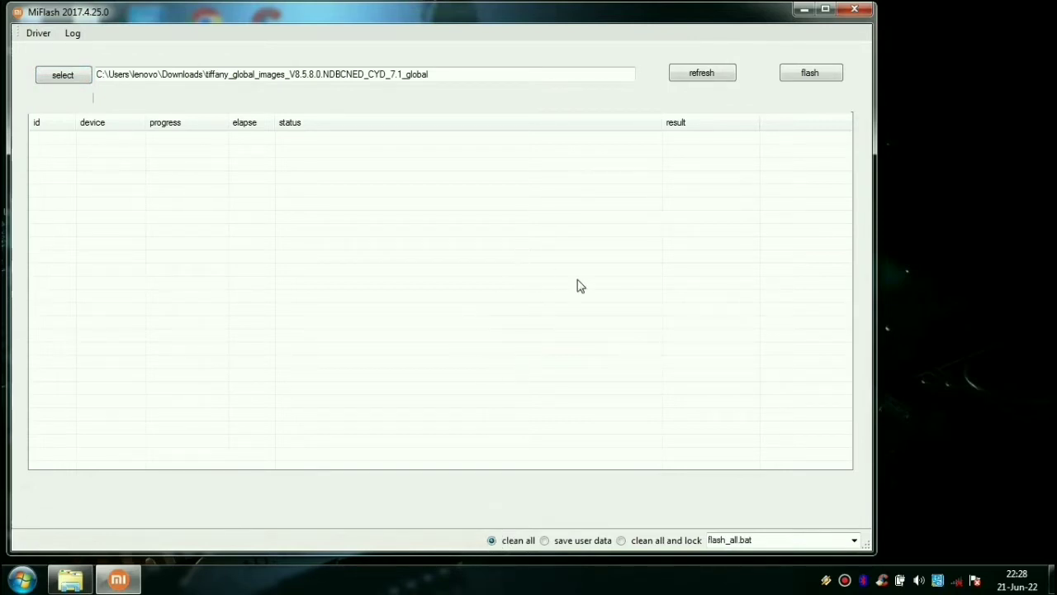
drag(876, 68, 828, 74)
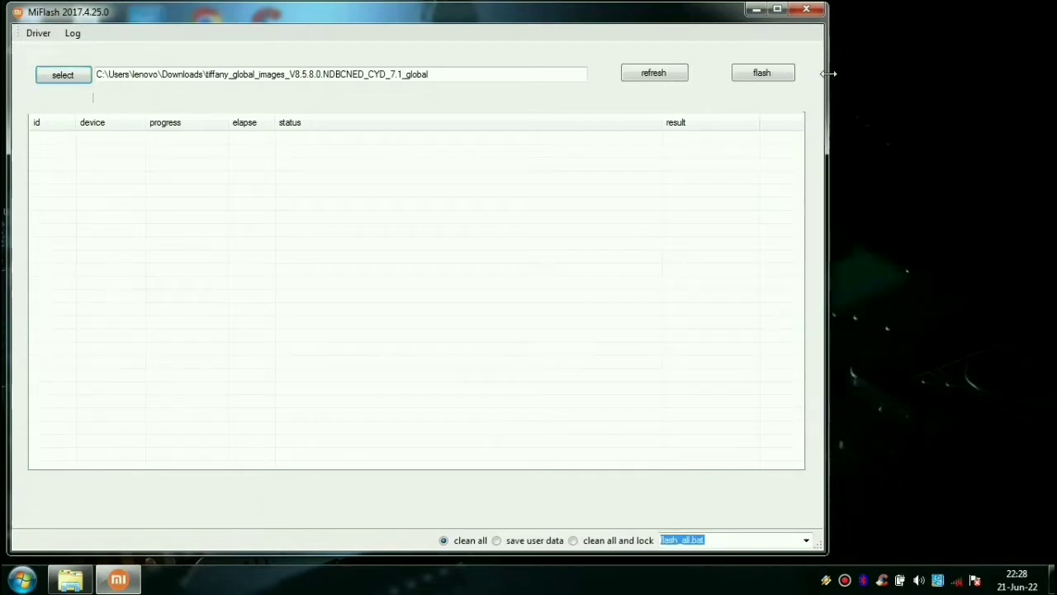
click(755, 10)
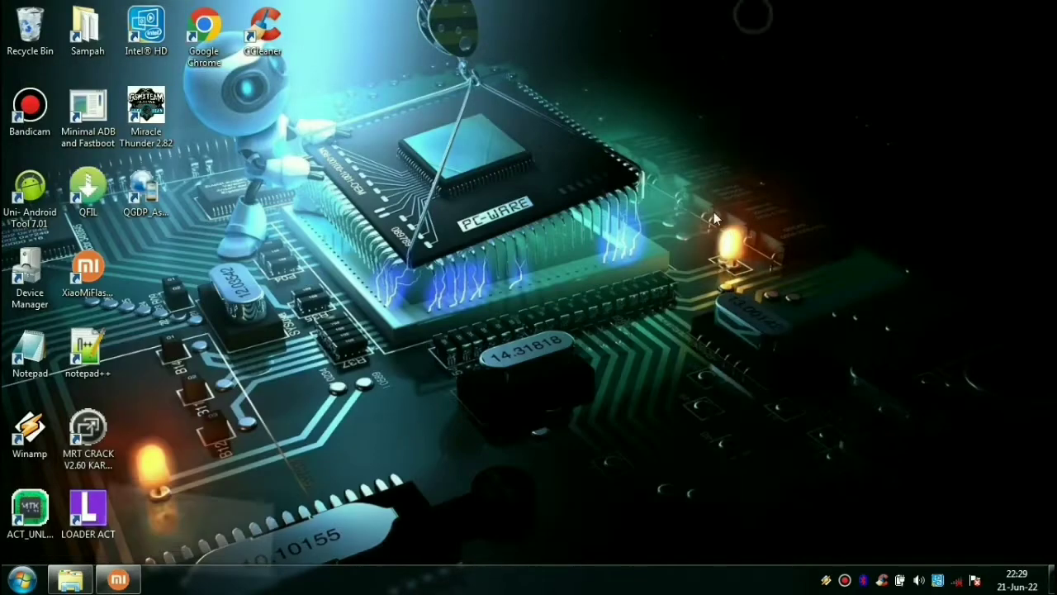
Launch Device Manager from the desktop and arrange it beside the restored MiFlash window
double_click(27, 283)
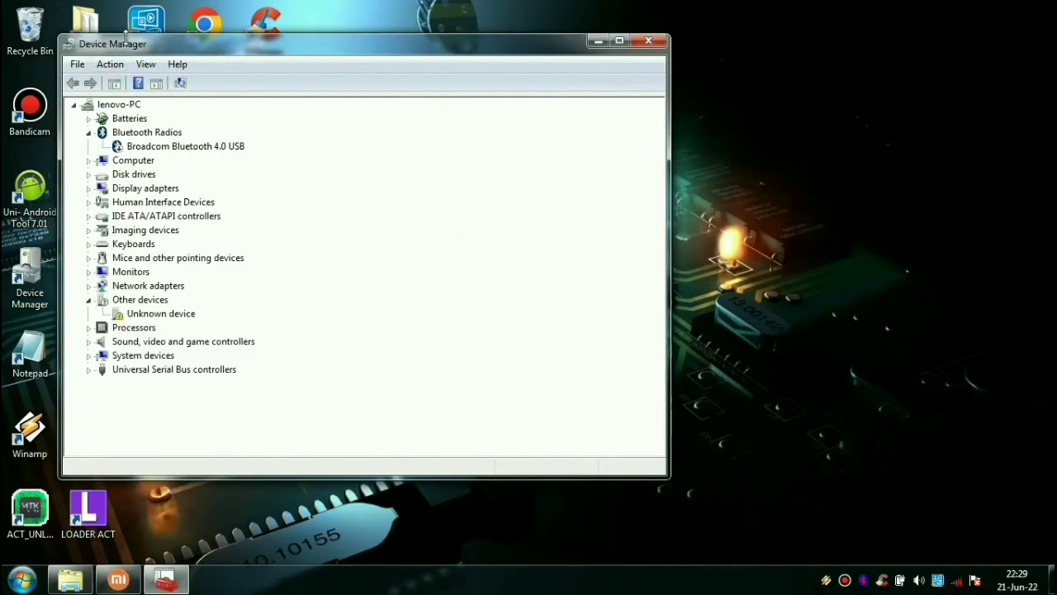
drag(125, 52, 864, 20)
click(118, 580)
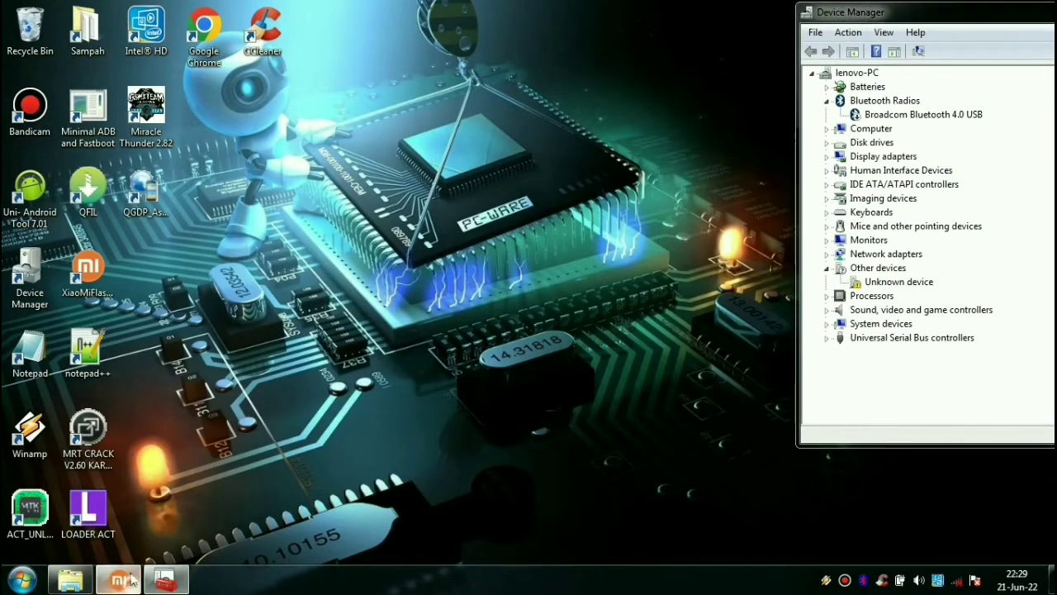
drag(883, 13, 894, 14)
click(683, 351)
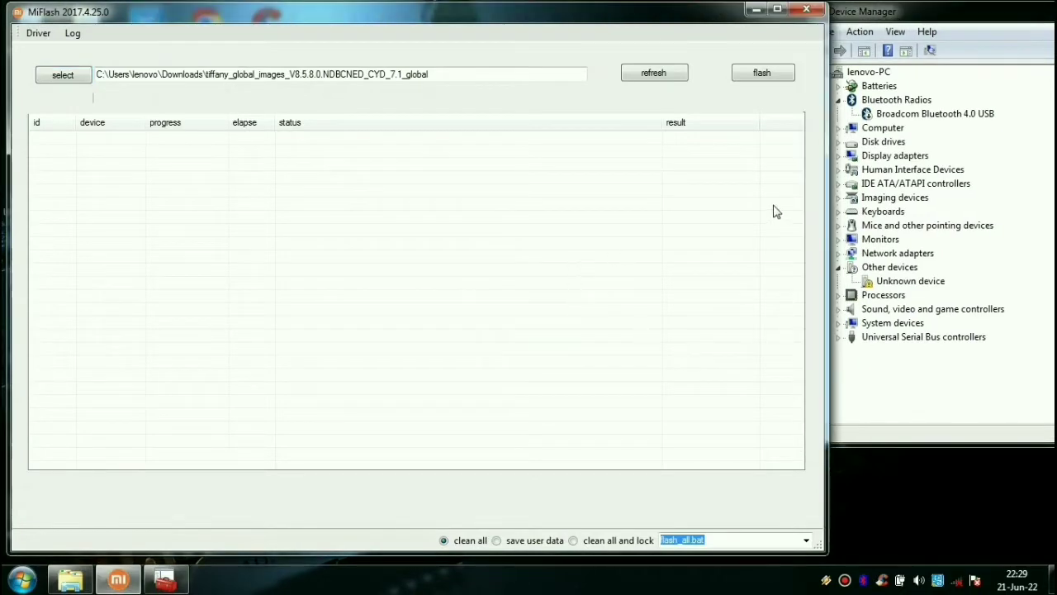